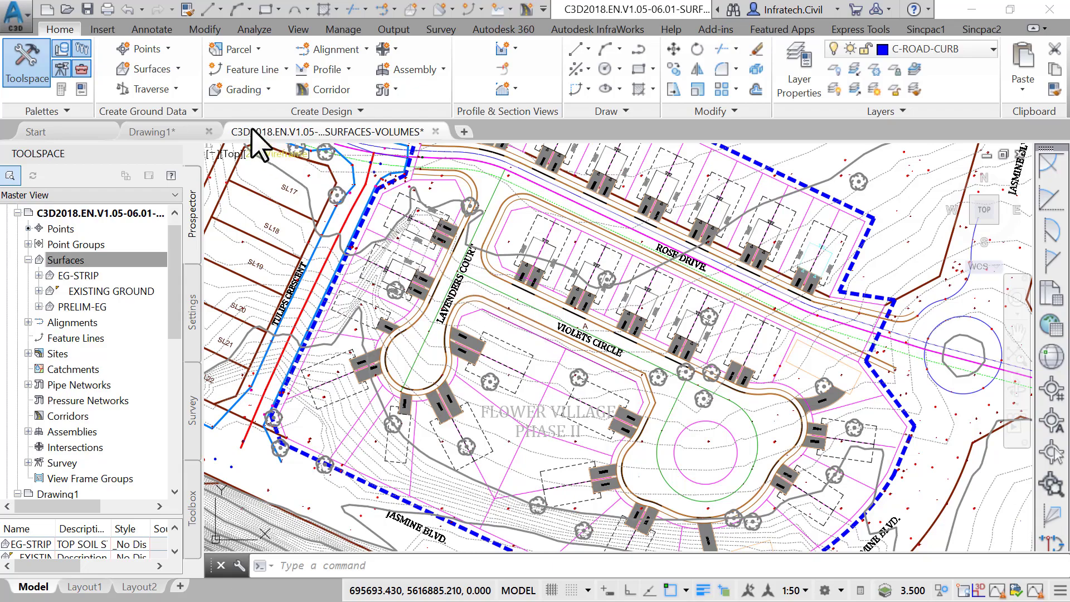
Start creating a new surface and set its type to TIN volume surface.
click(163, 68)
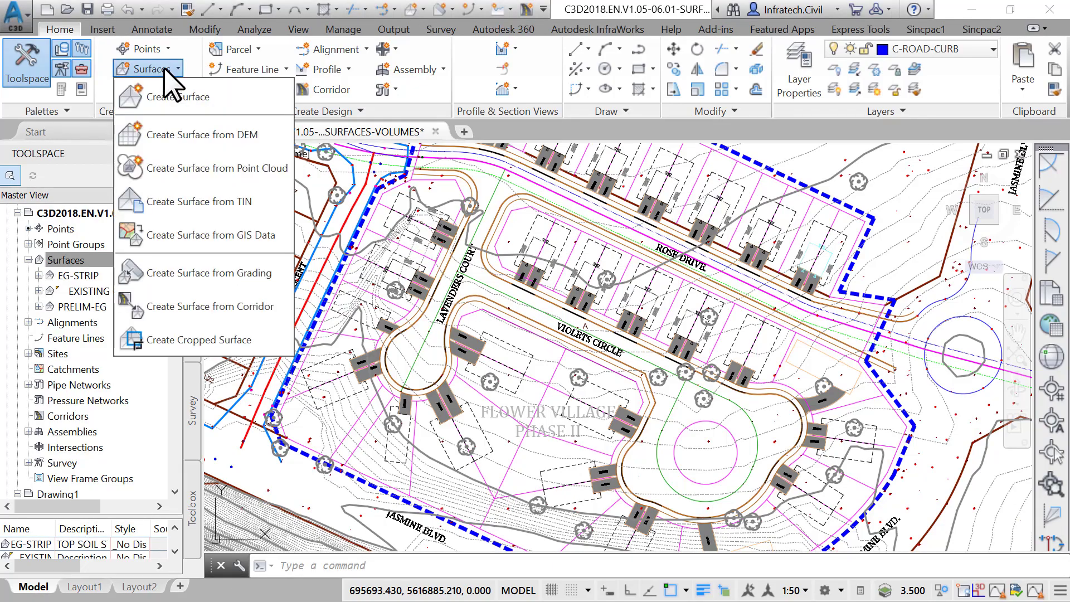
click(155, 95)
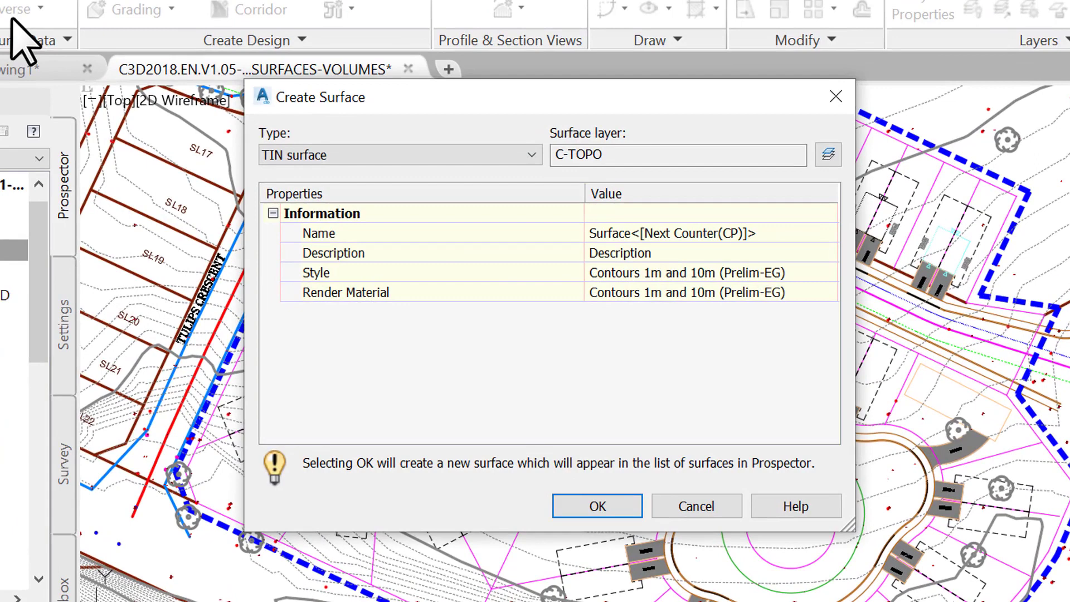
click(339, 157)
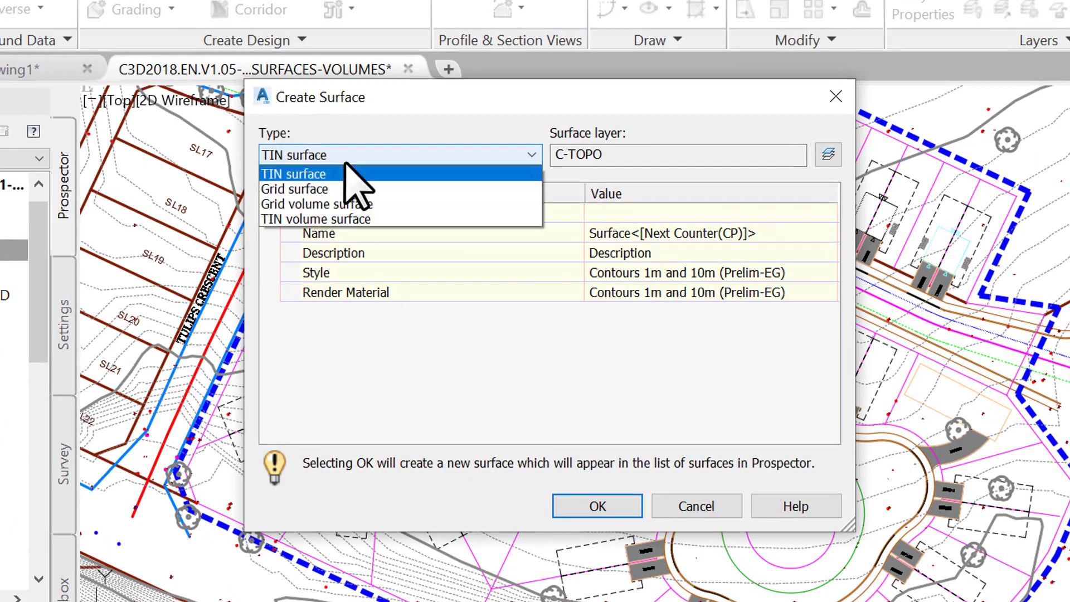
click(351, 218)
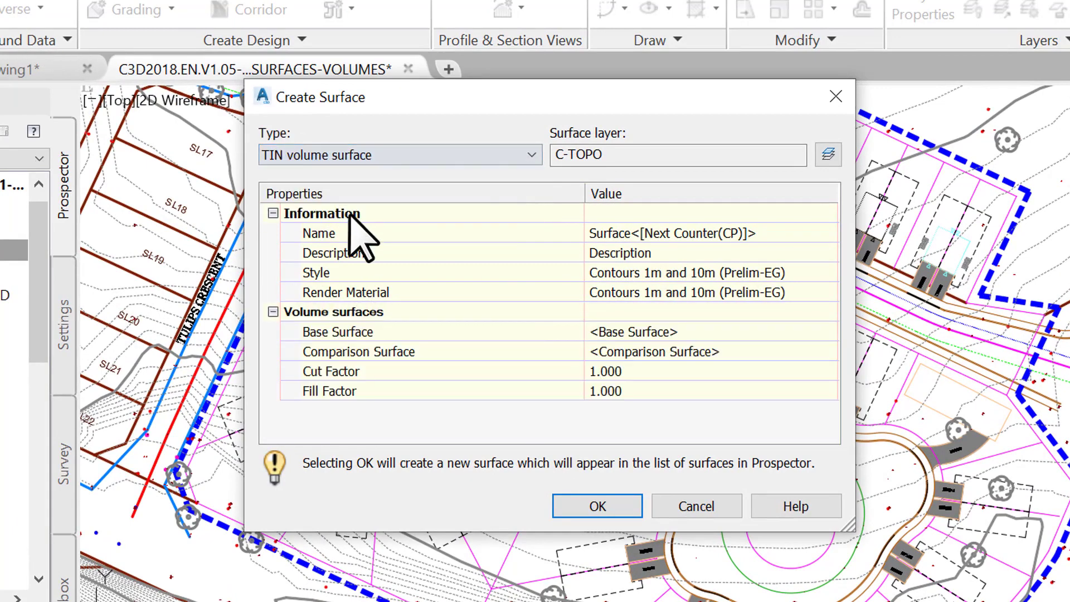
Name the new volume surface Topsoil Volume and give it the description Earthworks.
click(473, 235)
text(To)
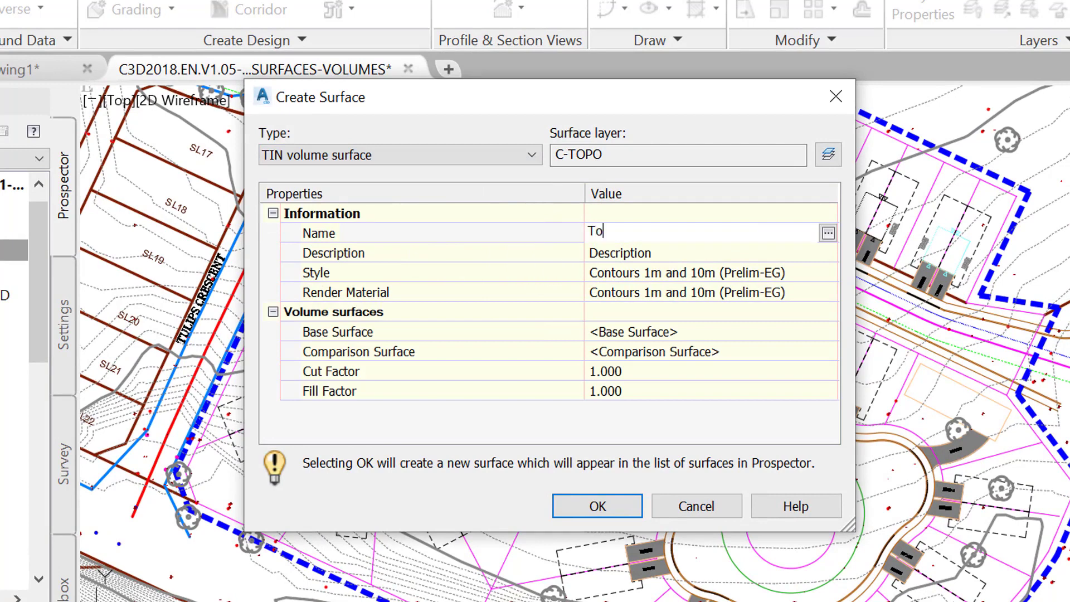
text(psoil Volume)
click(661, 254)
text(Earthworks)
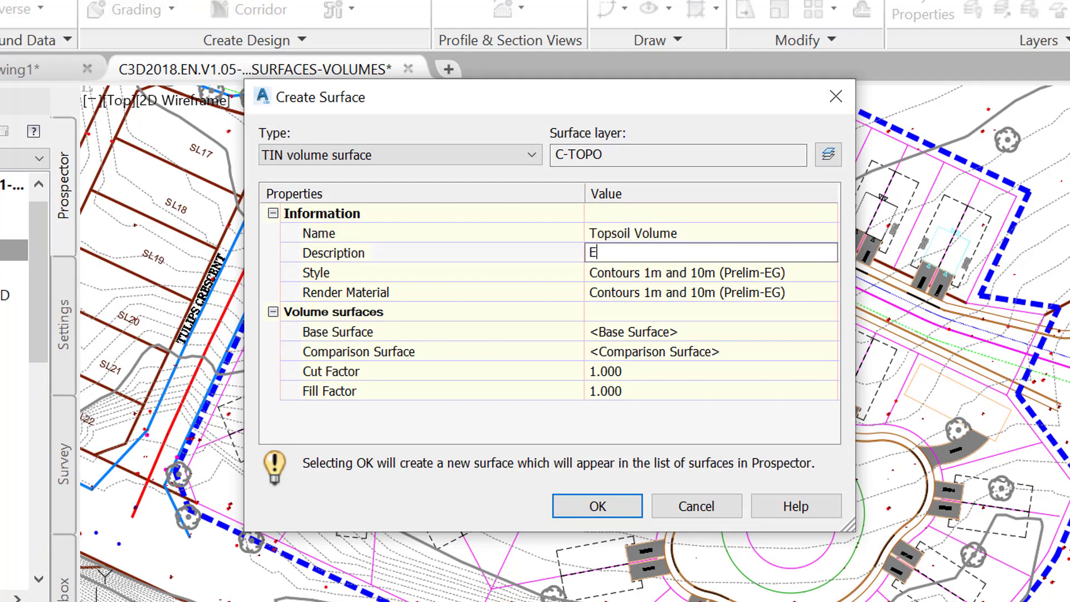
key(Return)
Set the new volume surface's style to _No Display.
click(804, 273)
click(827, 273)
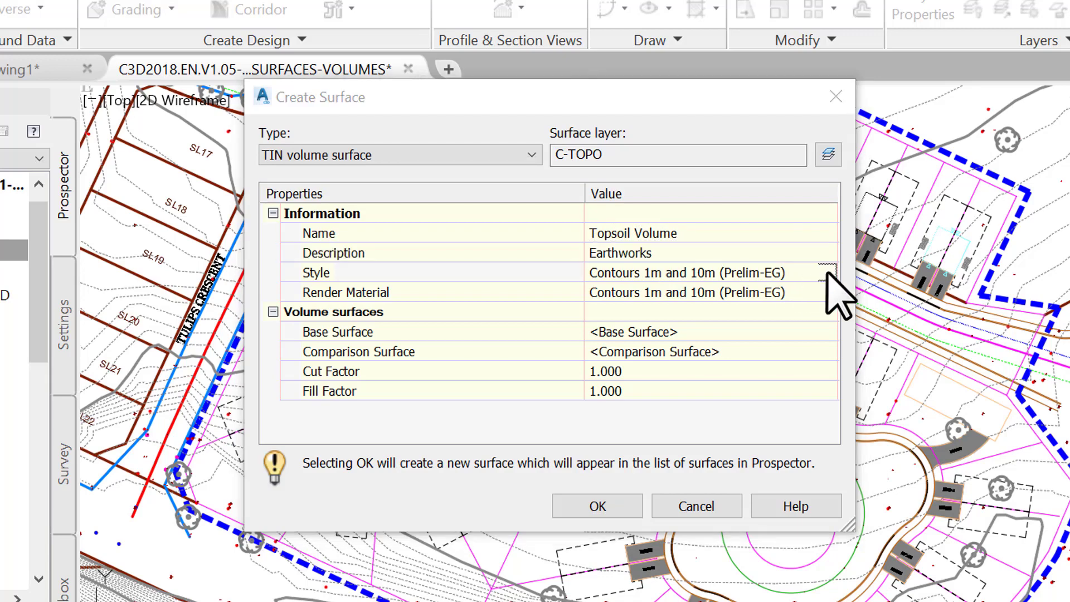
click(451, 124)
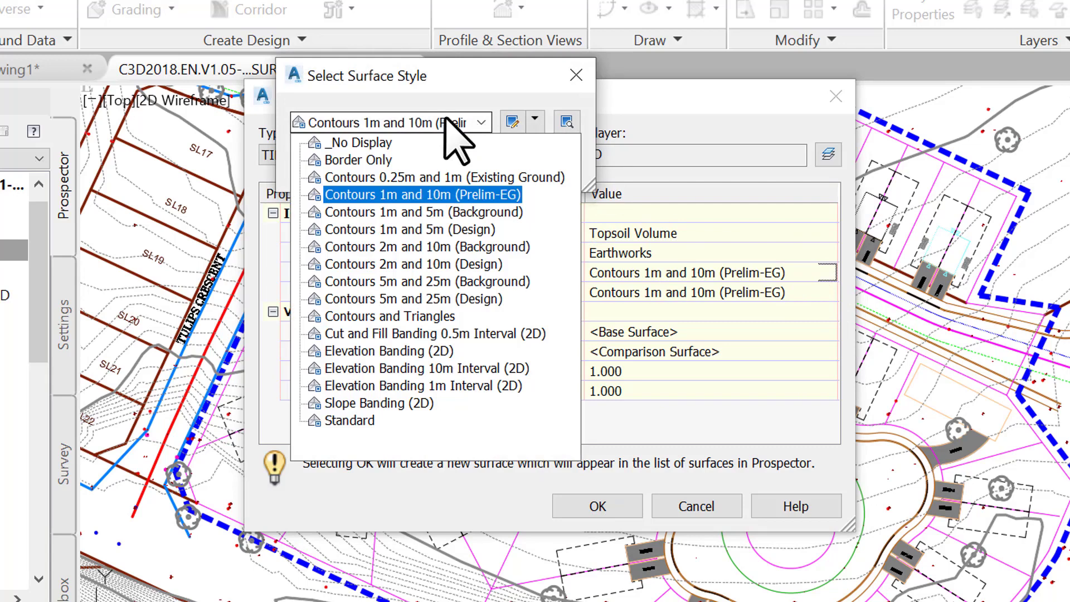
click(386, 144)
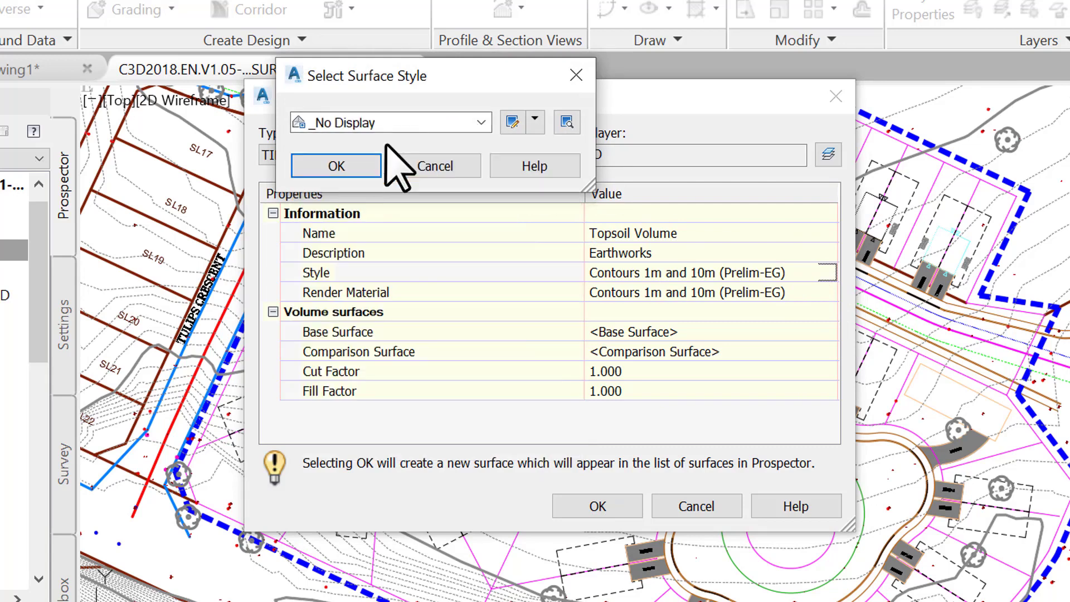
click(354, 166)
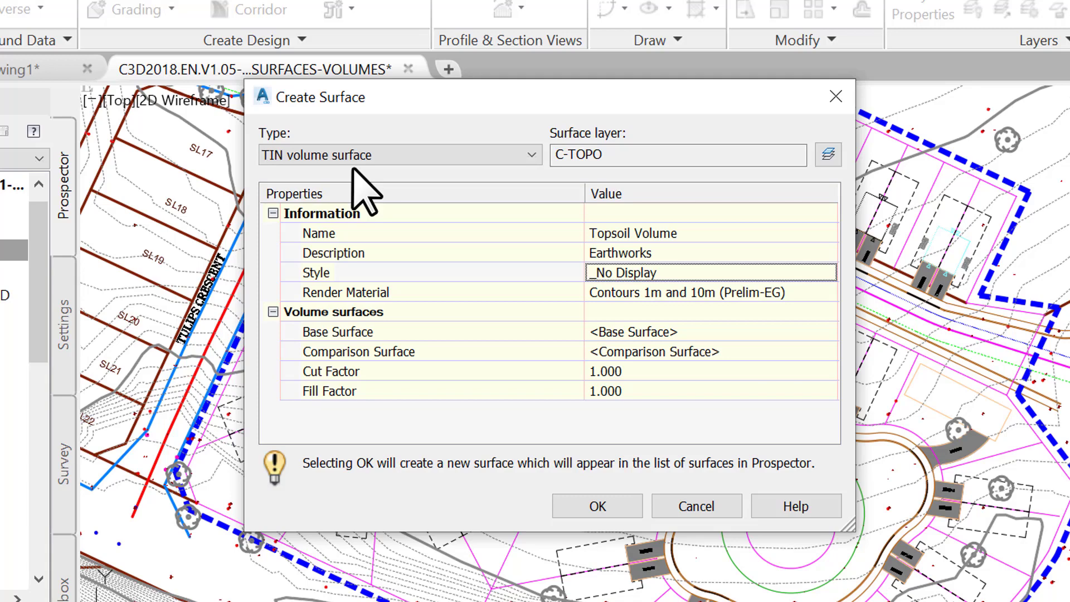
Assign EXISTING GROUND as the base surface and EG-STRIP as the comparison surface.
click(802, 334)
click(831, 331)
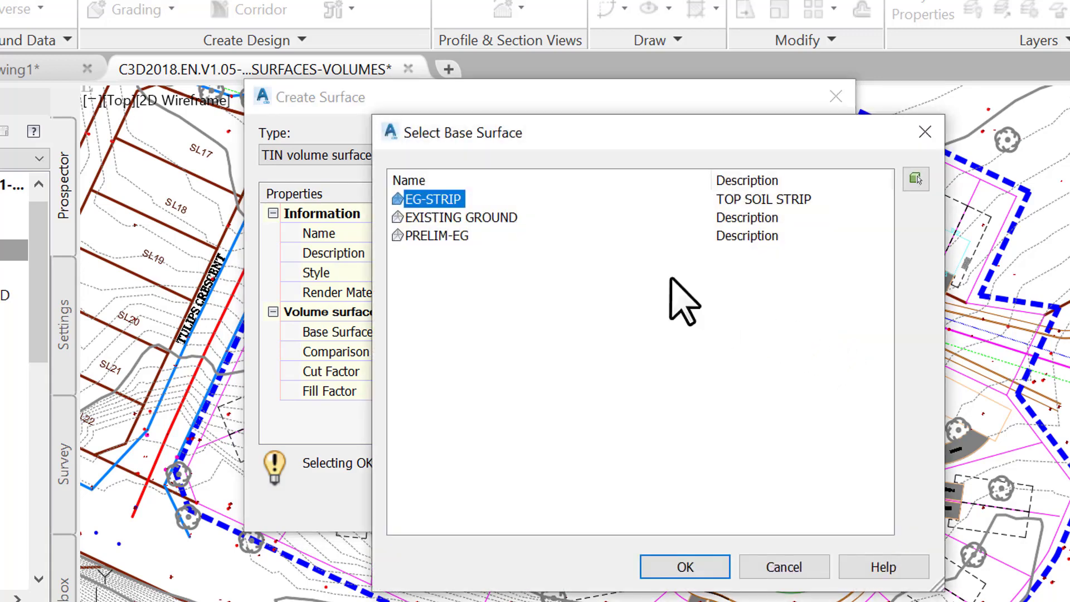
click(484, 218)
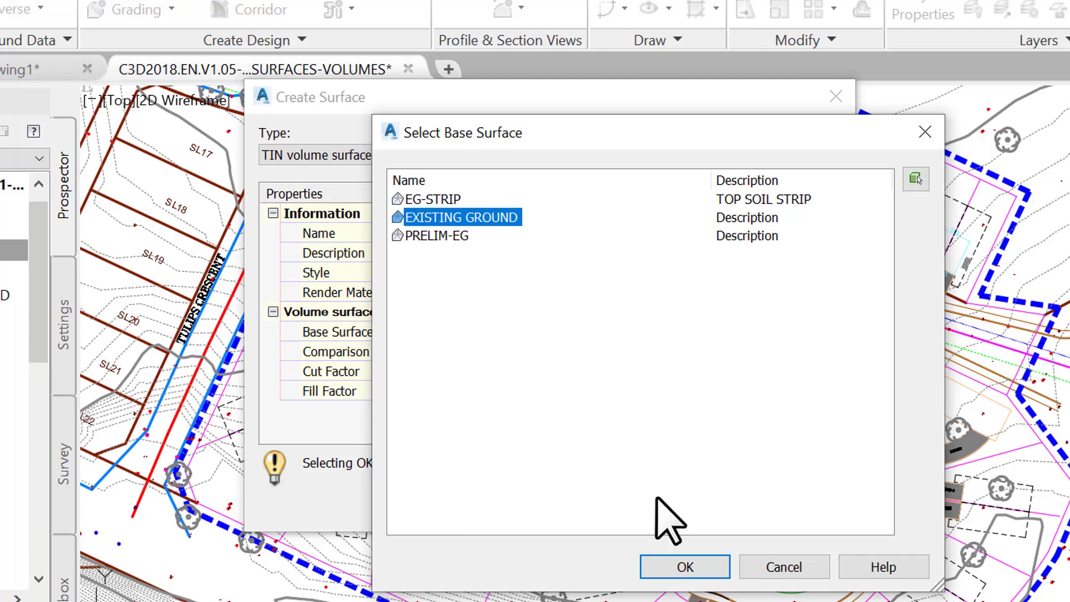
click(691, 567)
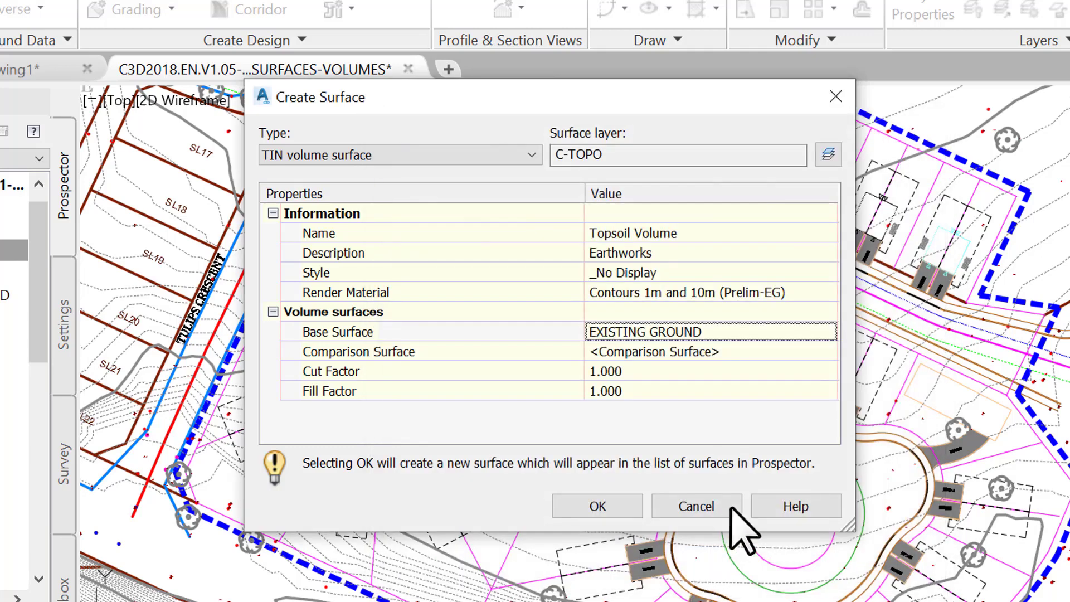
click(823, 351)
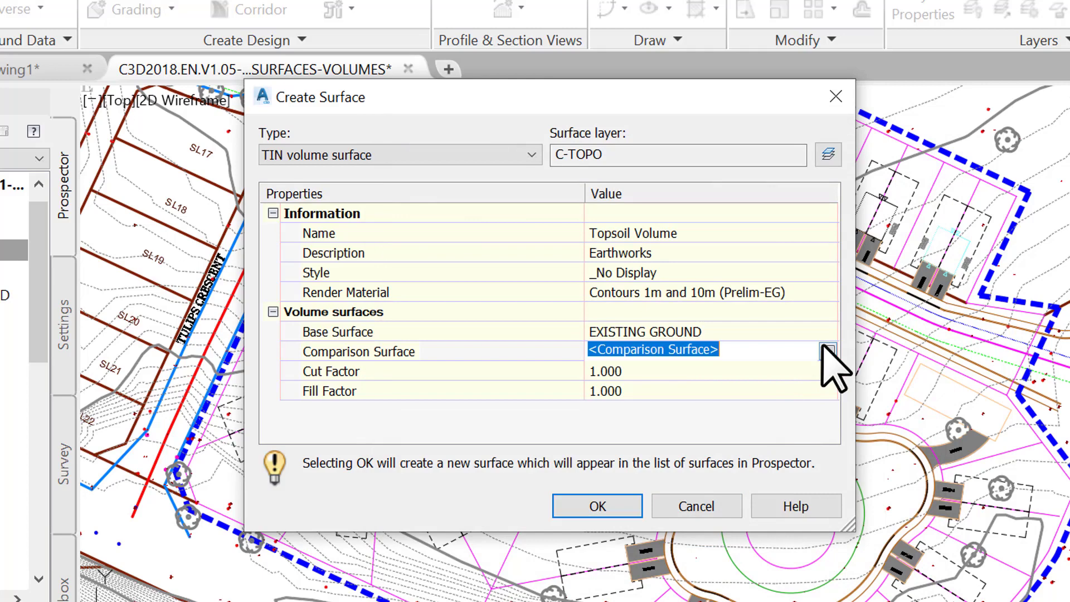
click(827, 351)
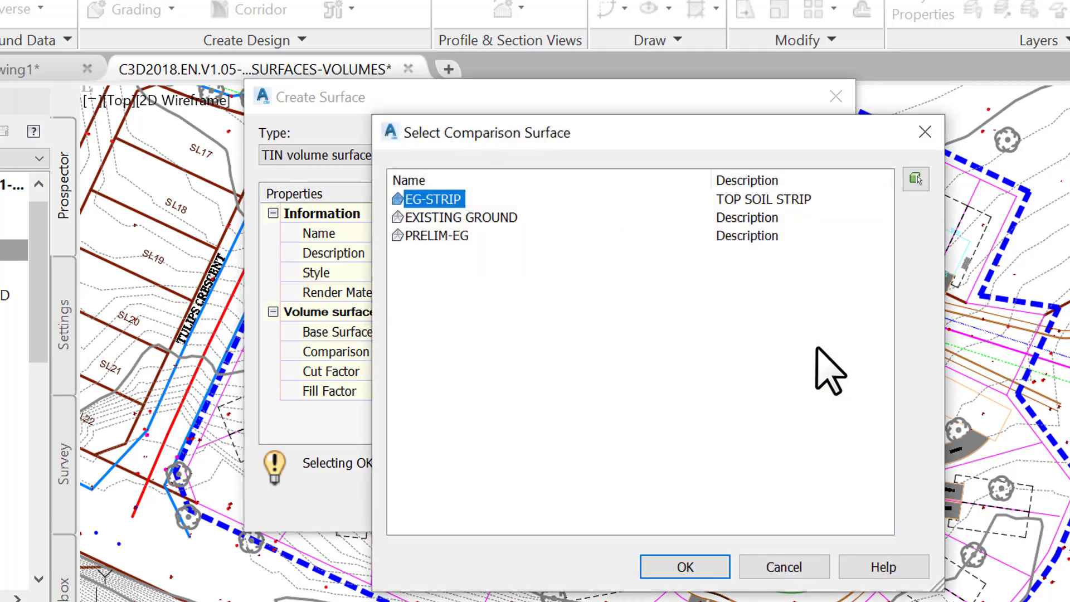
click(674, 571)
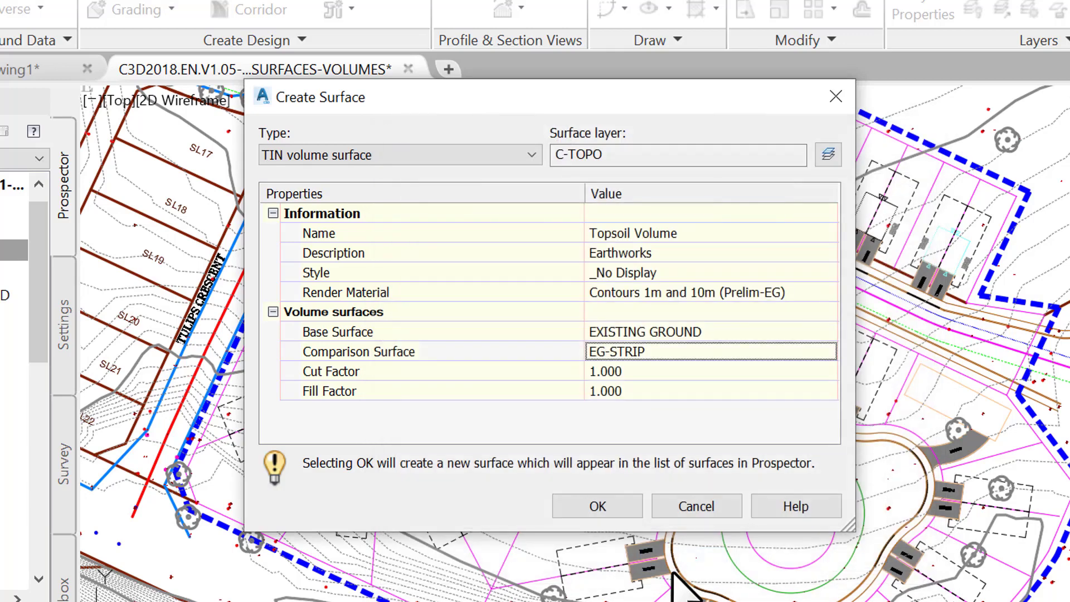
Set both the cut factor and the fill factor to 1.10 and create the volume surface.
click(611, 372)
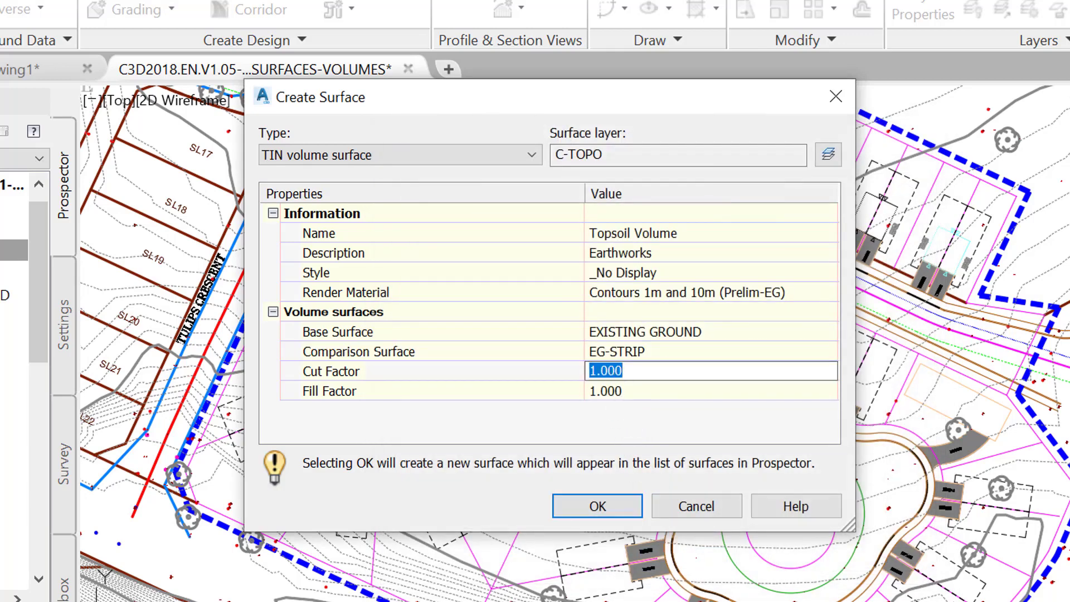
text(1.10)
key(Return)
key(Tab)
text(1.10)
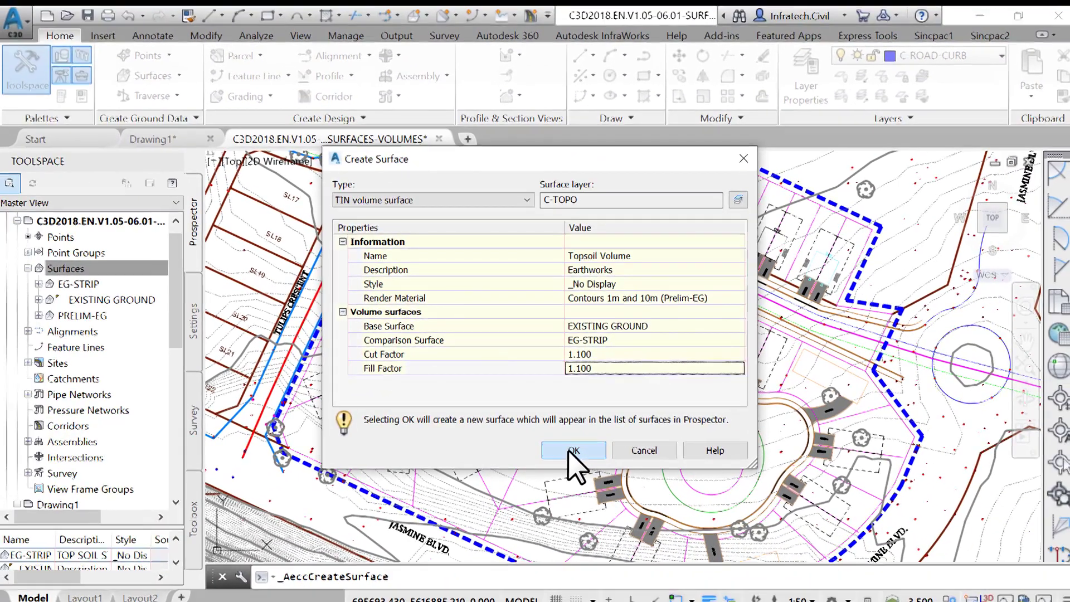
click(586, 482)
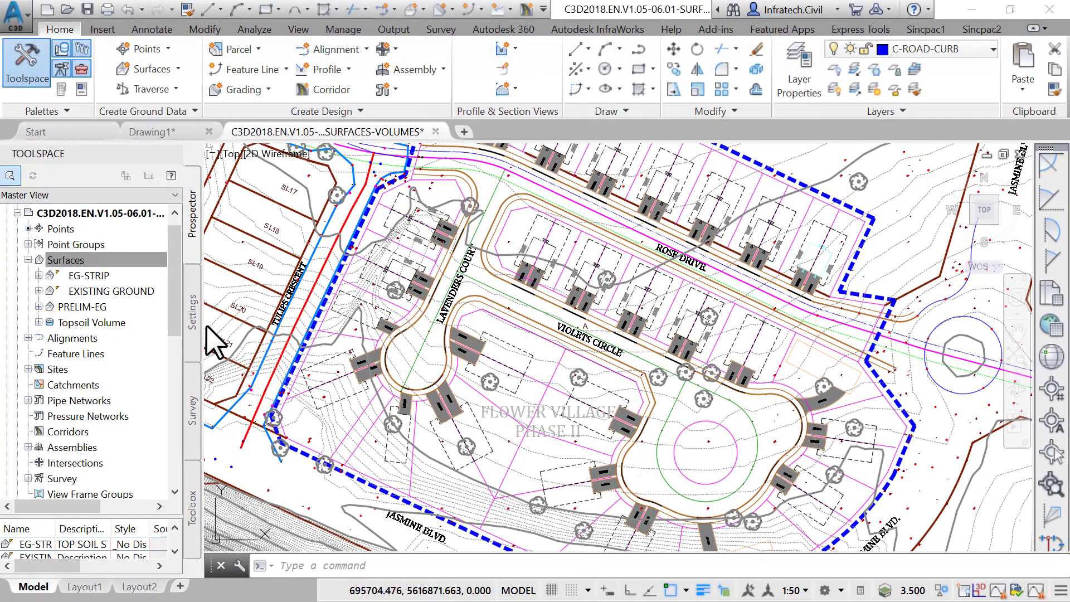
Open the Topsoil Volume surface's properties and examine its volume statistics.
click(121, 322)
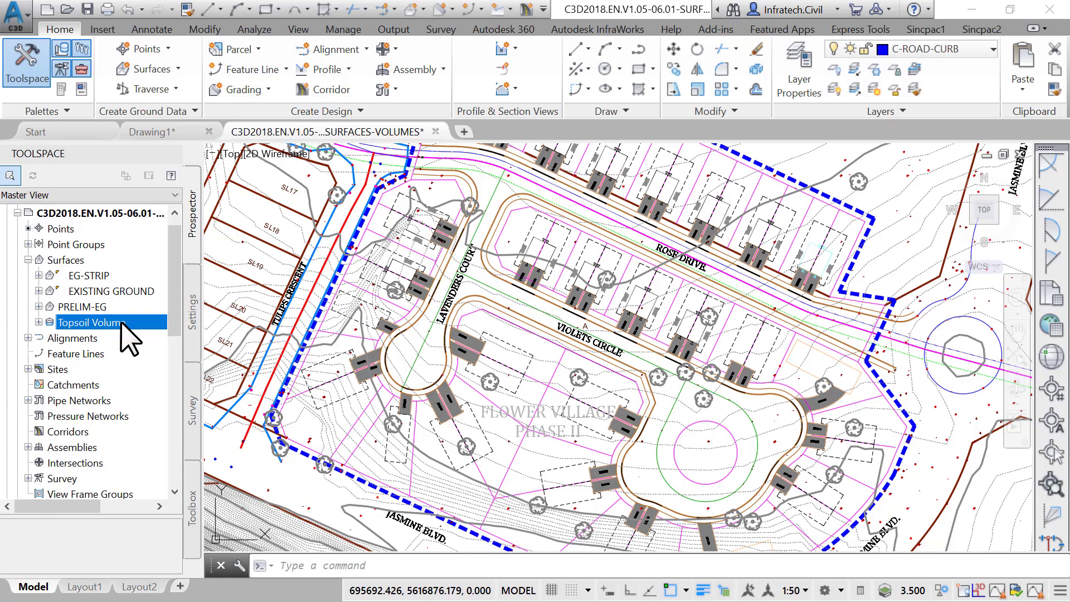
right_click(121, 322)
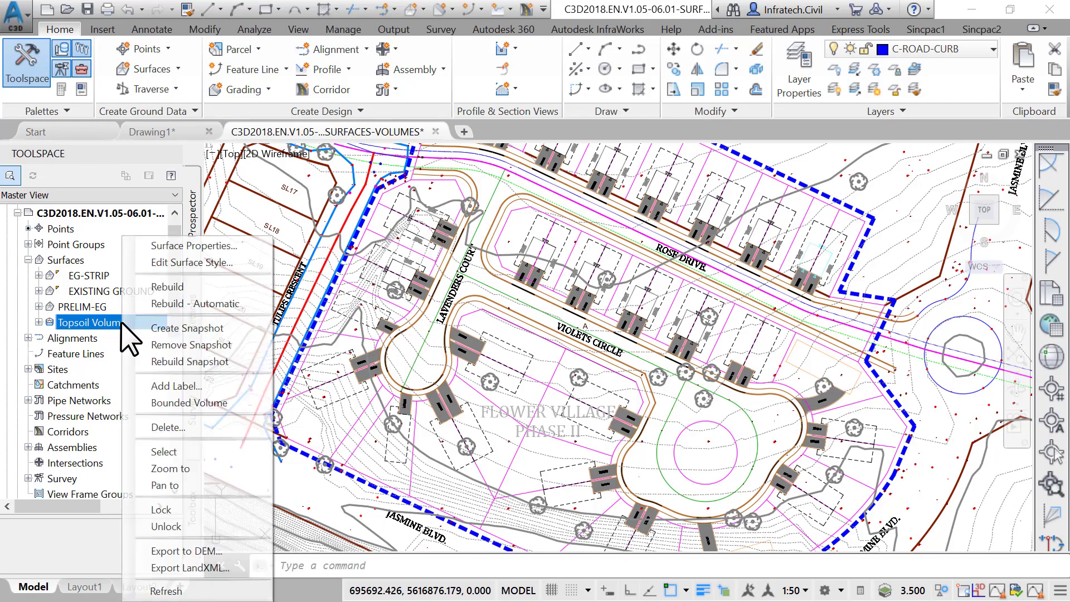
click(164, 249)
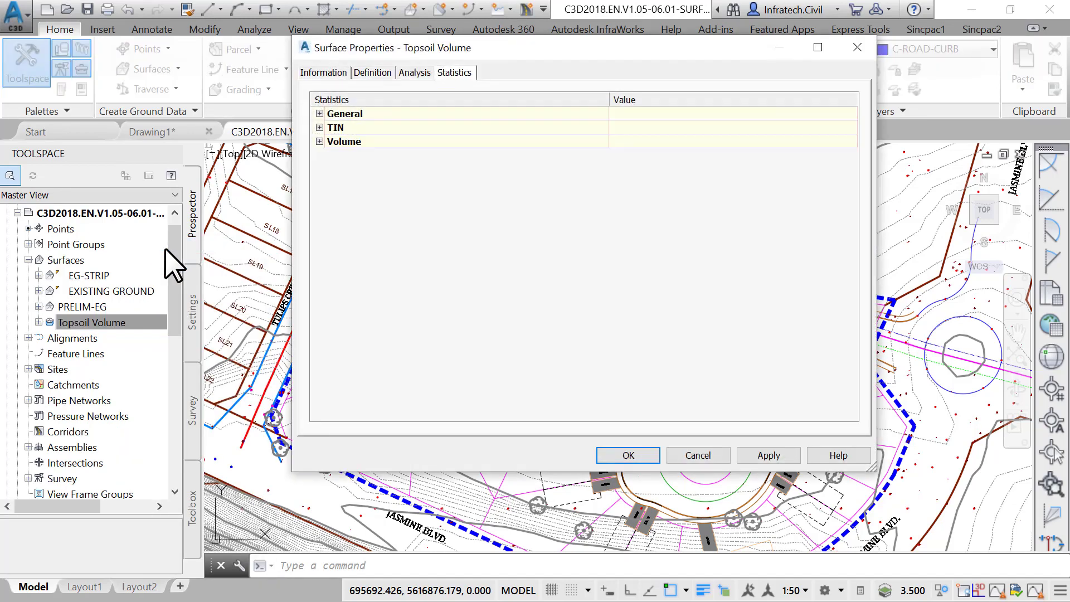
click(319, 141)
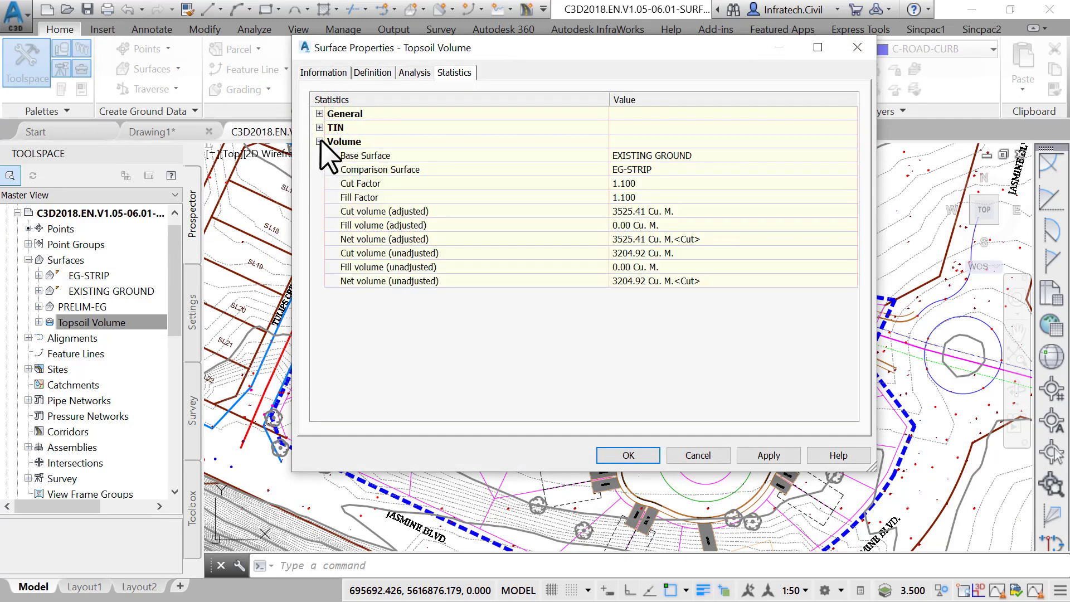